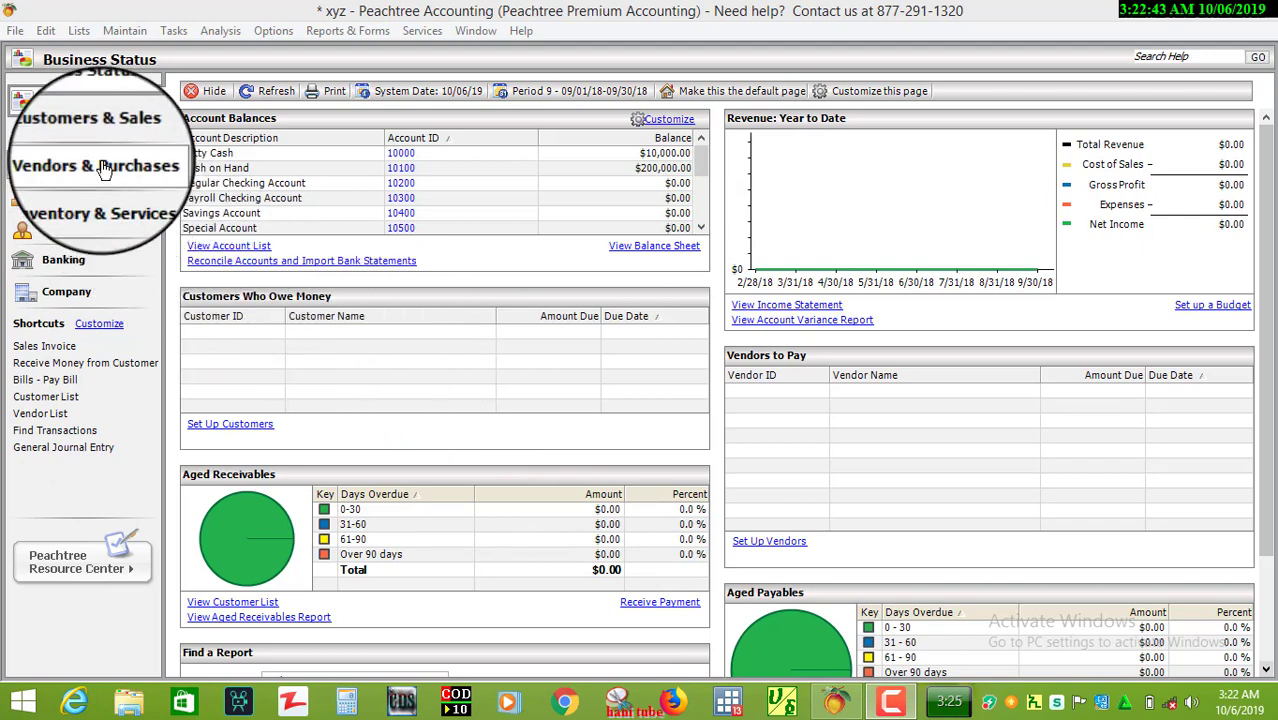
# - Open the Maintain Chart of Accounts window from the Maintain menu to get a blank Cash account record
pyautogui.click(116, 36)
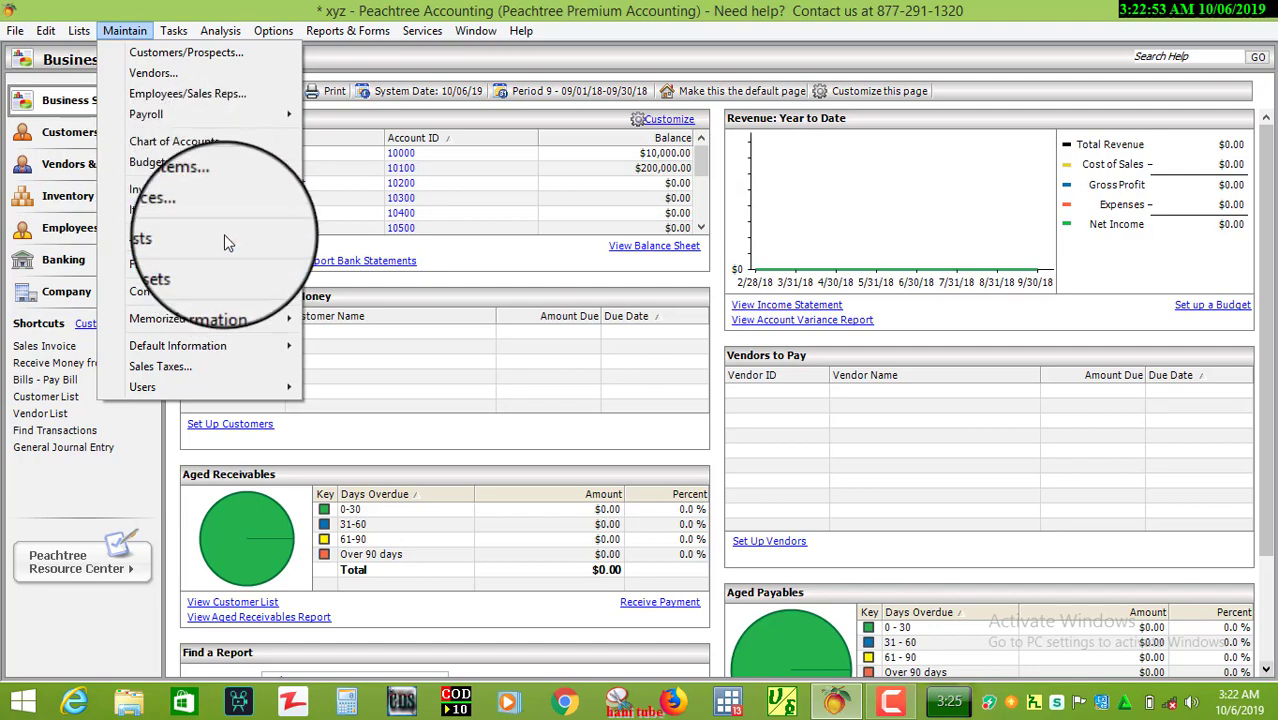
pyautogui.click(224, 147)
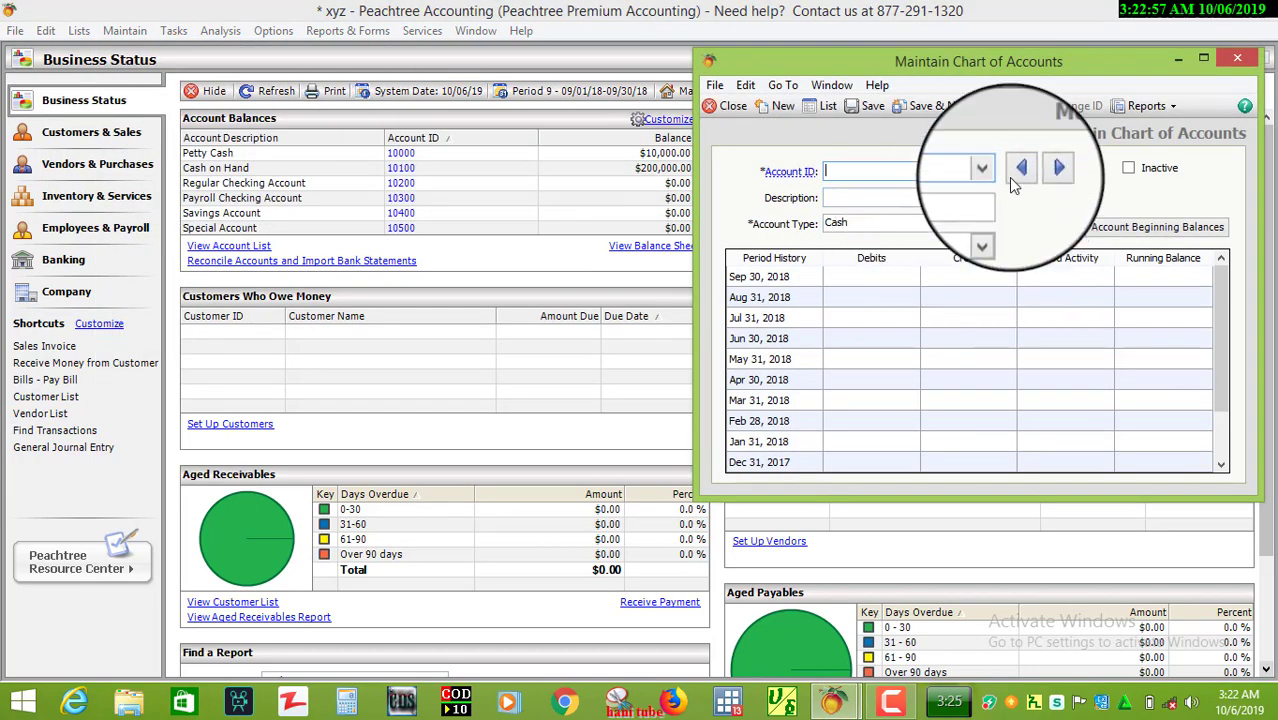
# - Load account 10000 Petty Cash from the Account ID list, showing its 10,000.00 balance
pyautogui.click(993, 174)
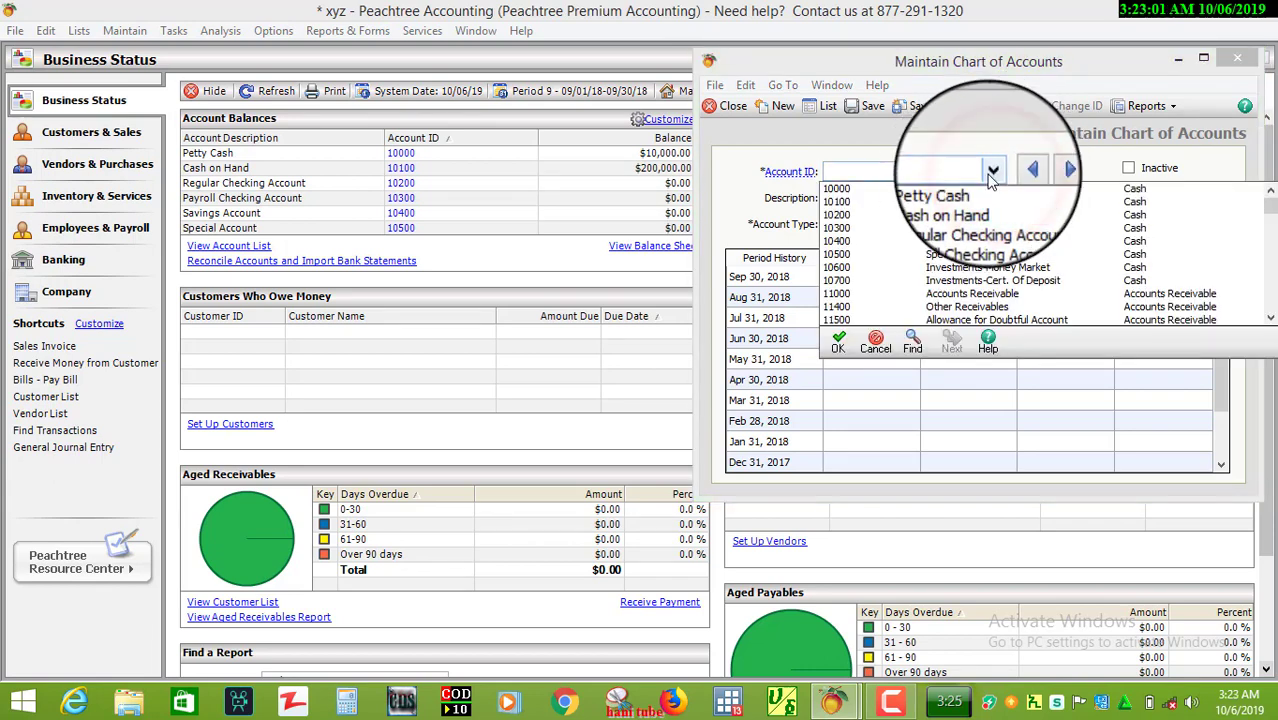
pyautogui.click(991, 174)
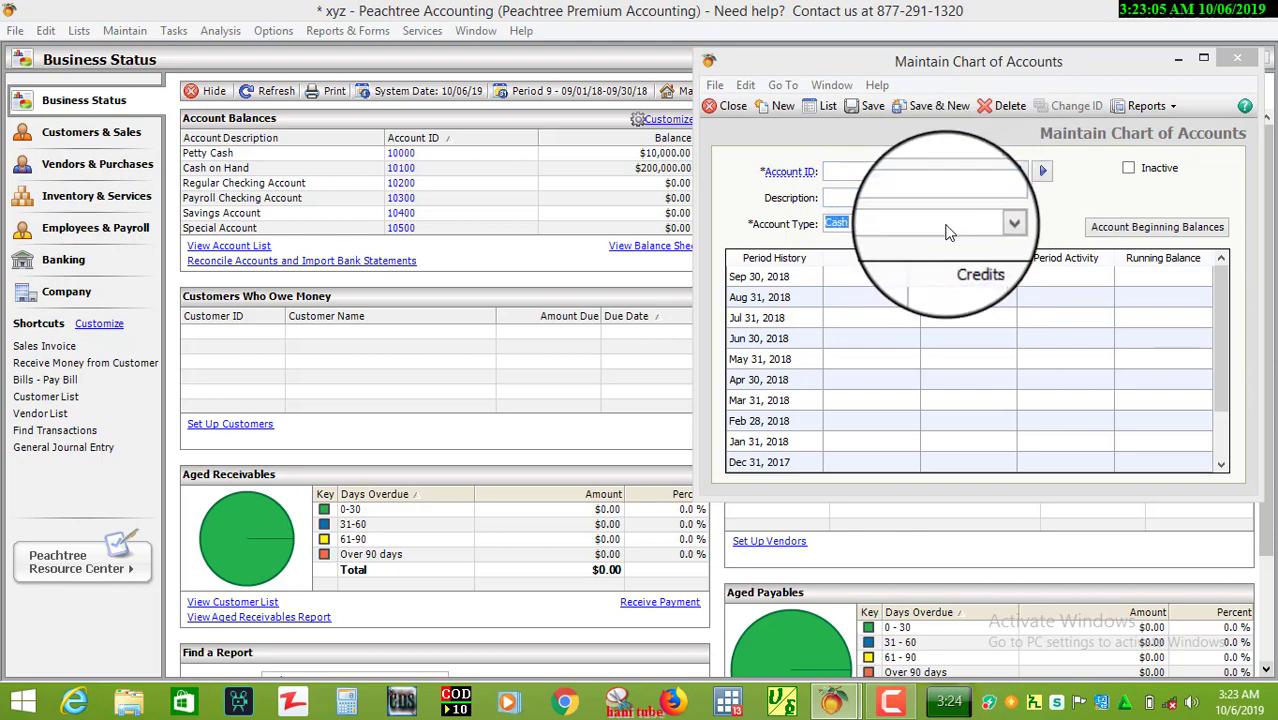
pyautogui.click(991, 172)
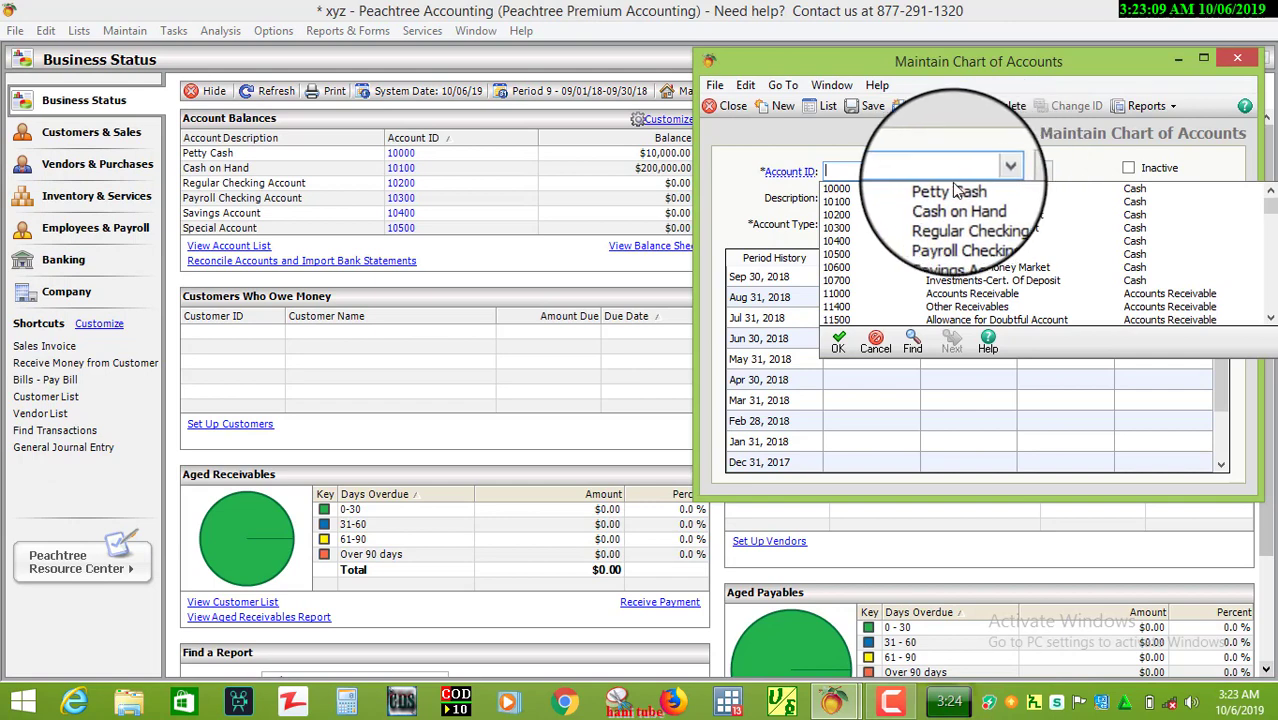
pyautogui.doubleClick(940, 189)
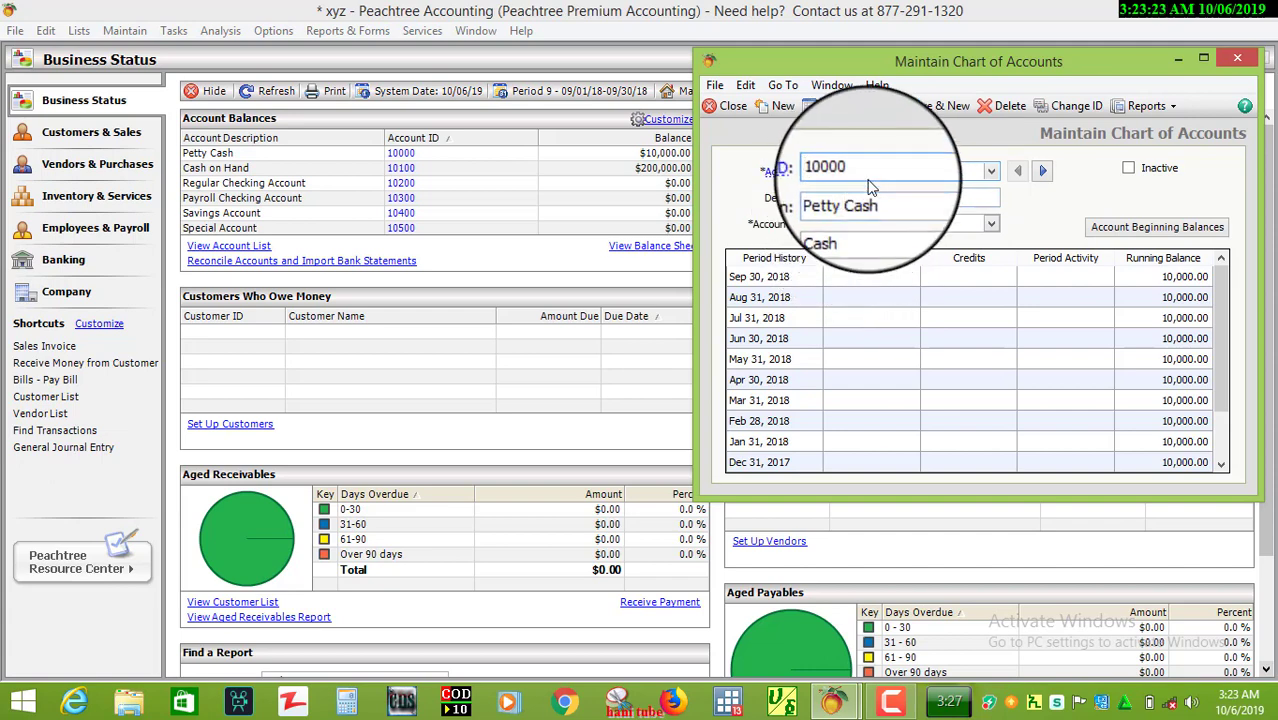
# - With Petty Cash 10000 still loaded, bring up the Change Account ID prompt
pyautogui.click(960, 170)
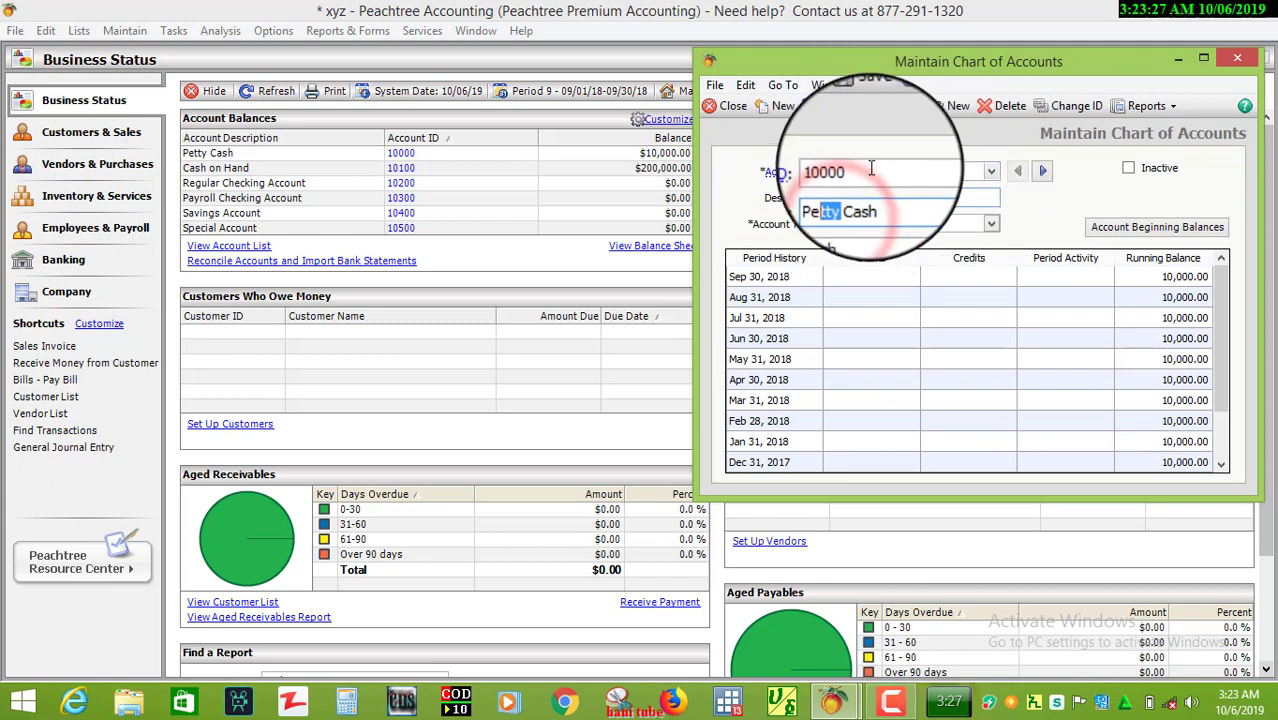
pyautogui.moveTo(852, 202); pyautogui.dragTo(828, 188)
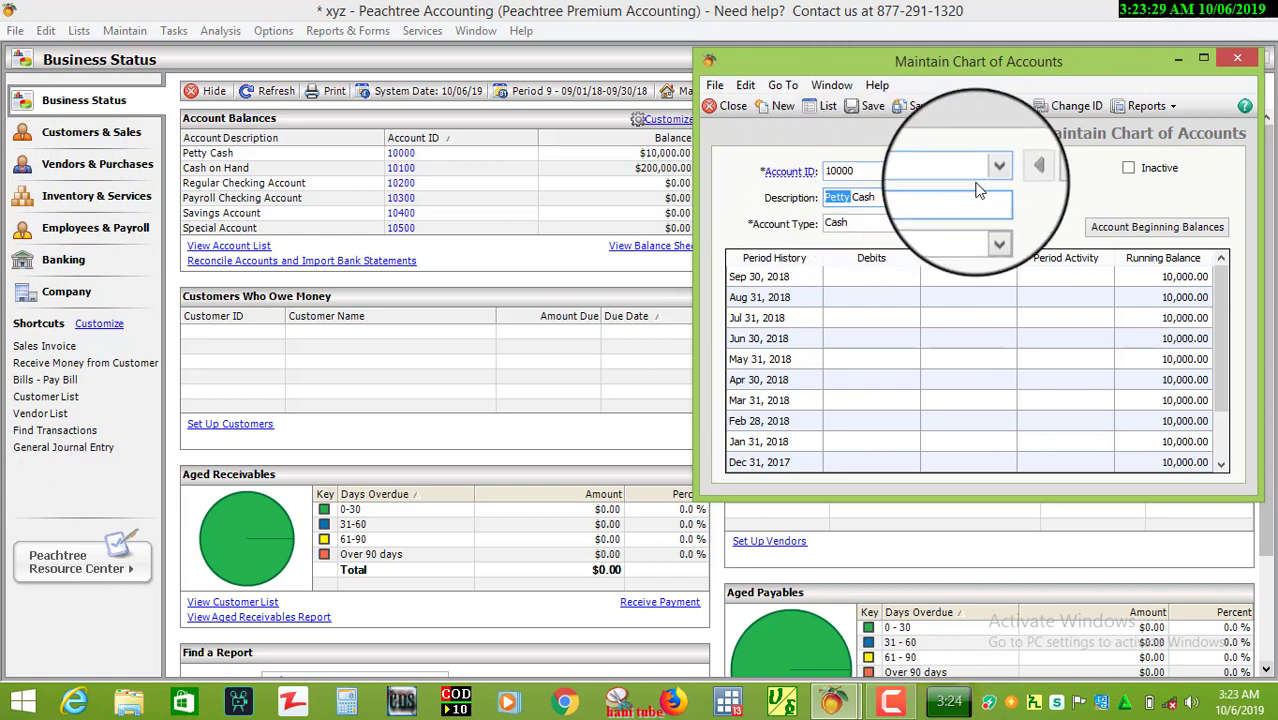
pyautogui.click(993, 174)
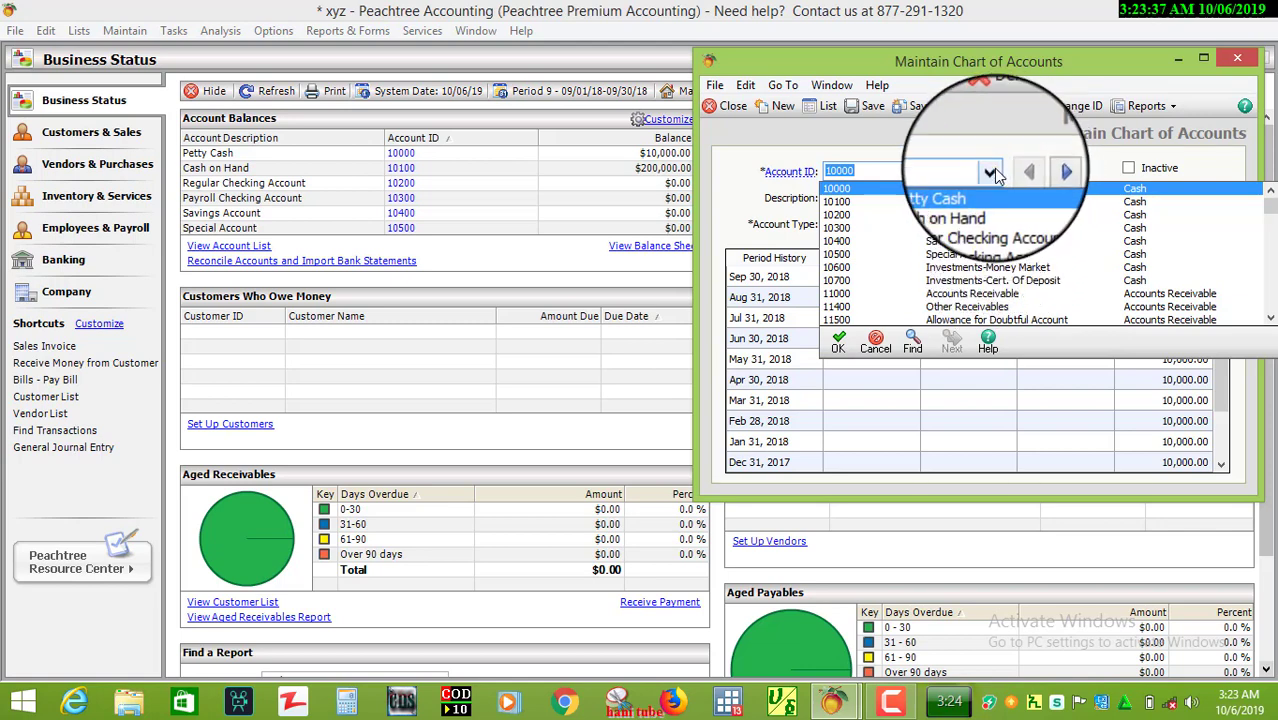
pyautogui.click(993, 174)
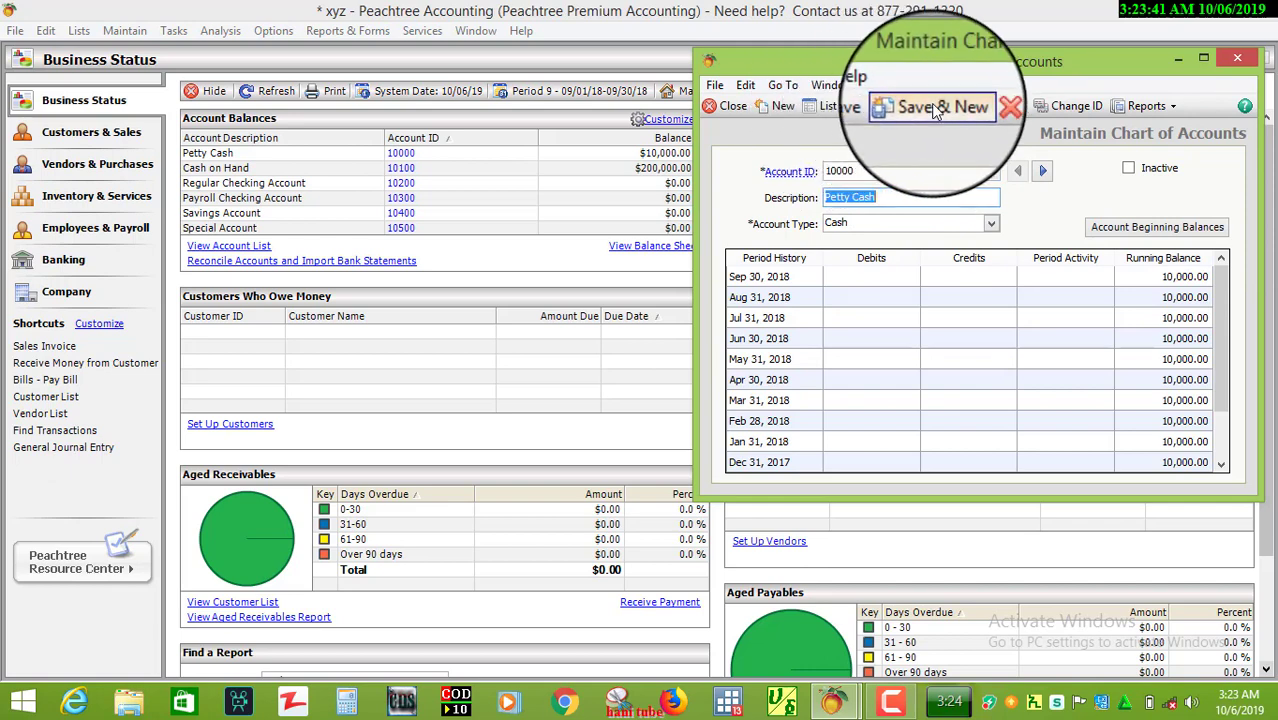
pyautogui.click(1080, 106)
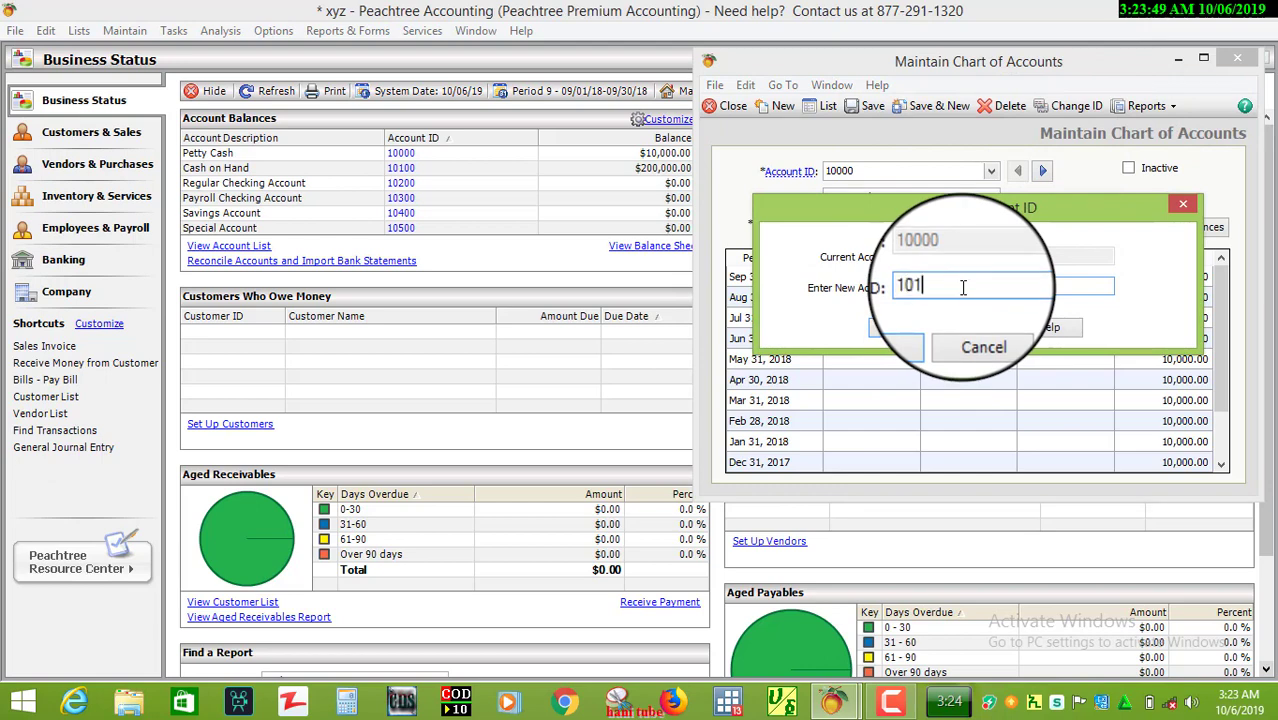
# - Give Petty Cash the new ID 10101 after 10100 is rejected as a duplicate, then check the list
pyautogui.click(886, 328)
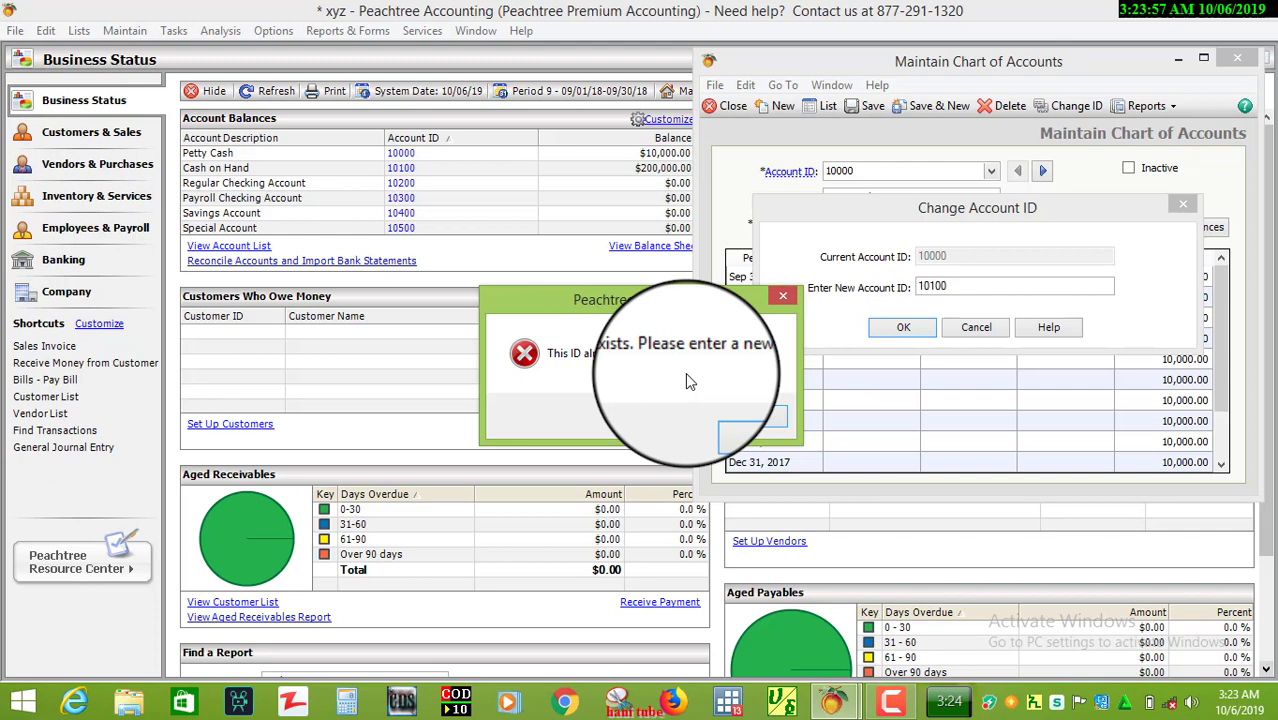
pyautogui.click(782, 295)
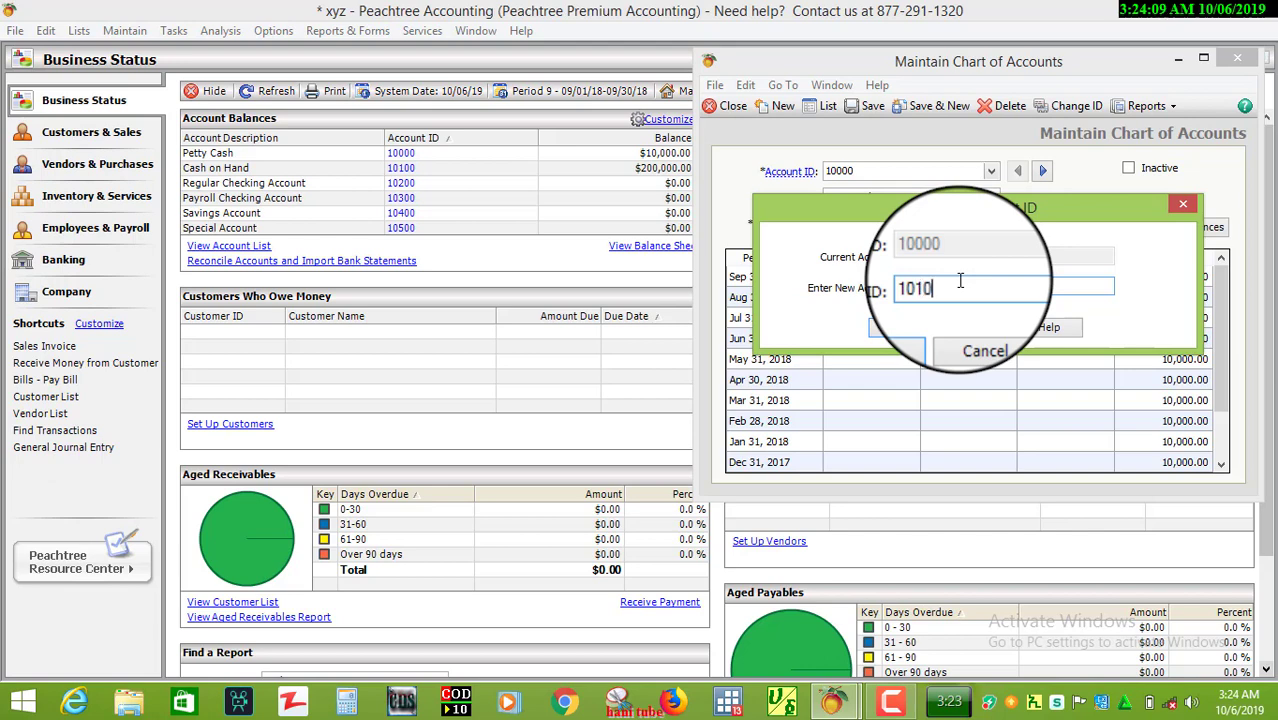
pyautogui.write('10101')
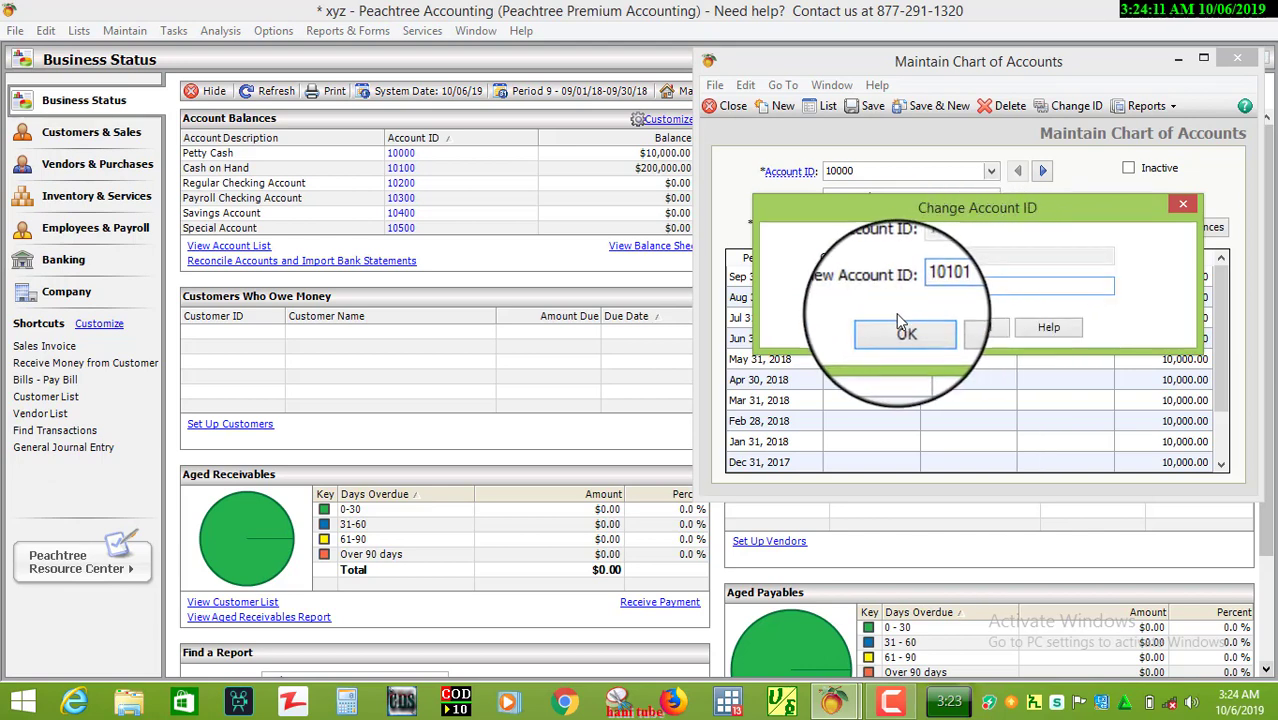
pyautogui.click(899, 330)
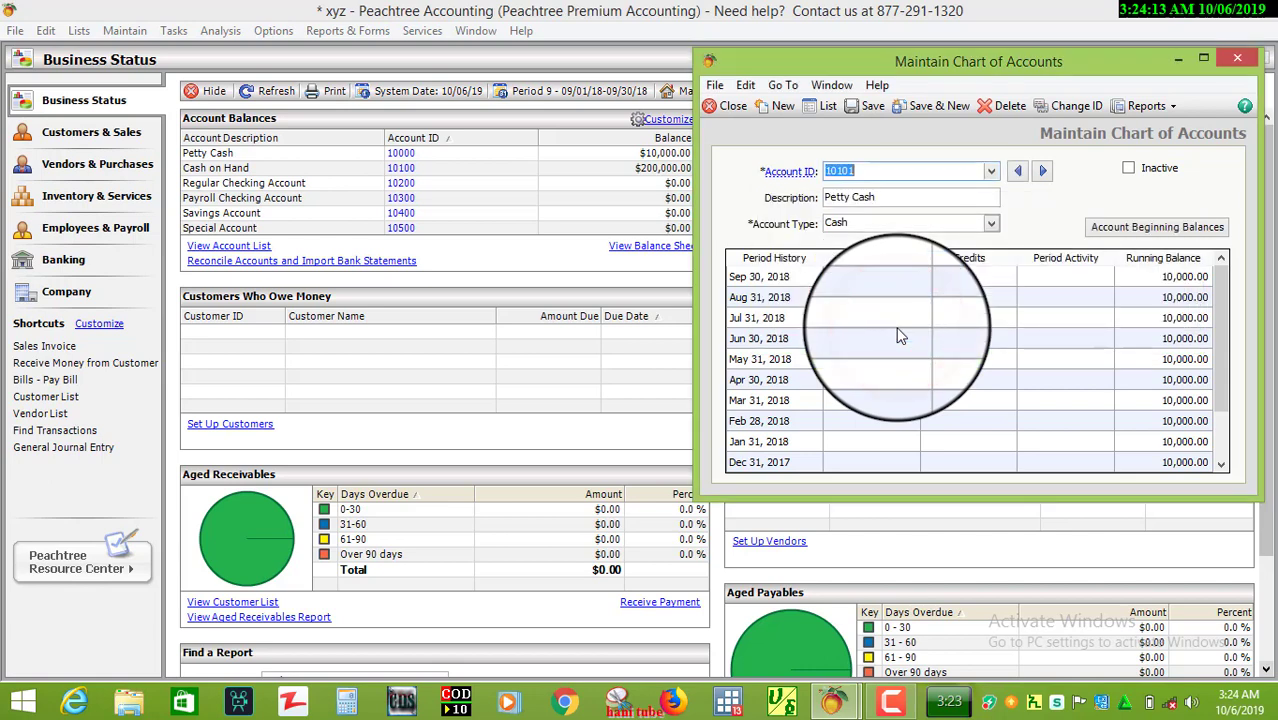
pyautogui.click(993, 171)
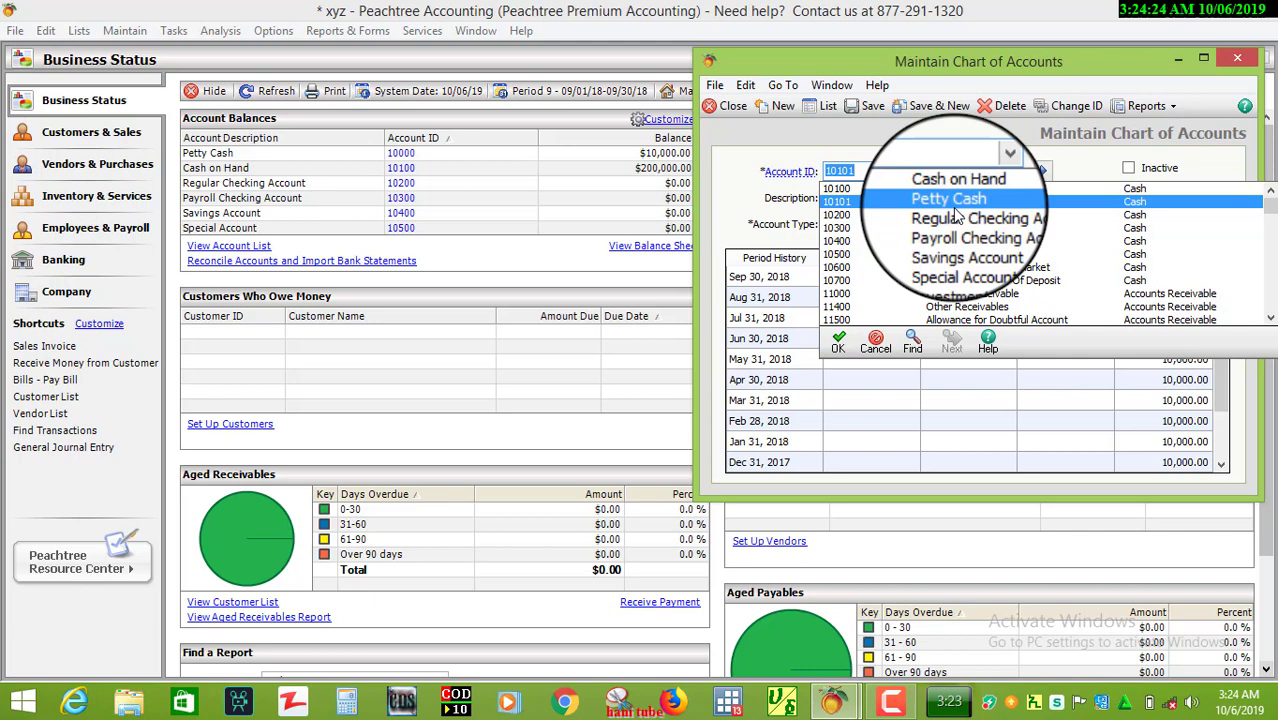
# - Reload Petty Cash 10101 and change its account ID back to 10000
pyautogui.click(953, 203)
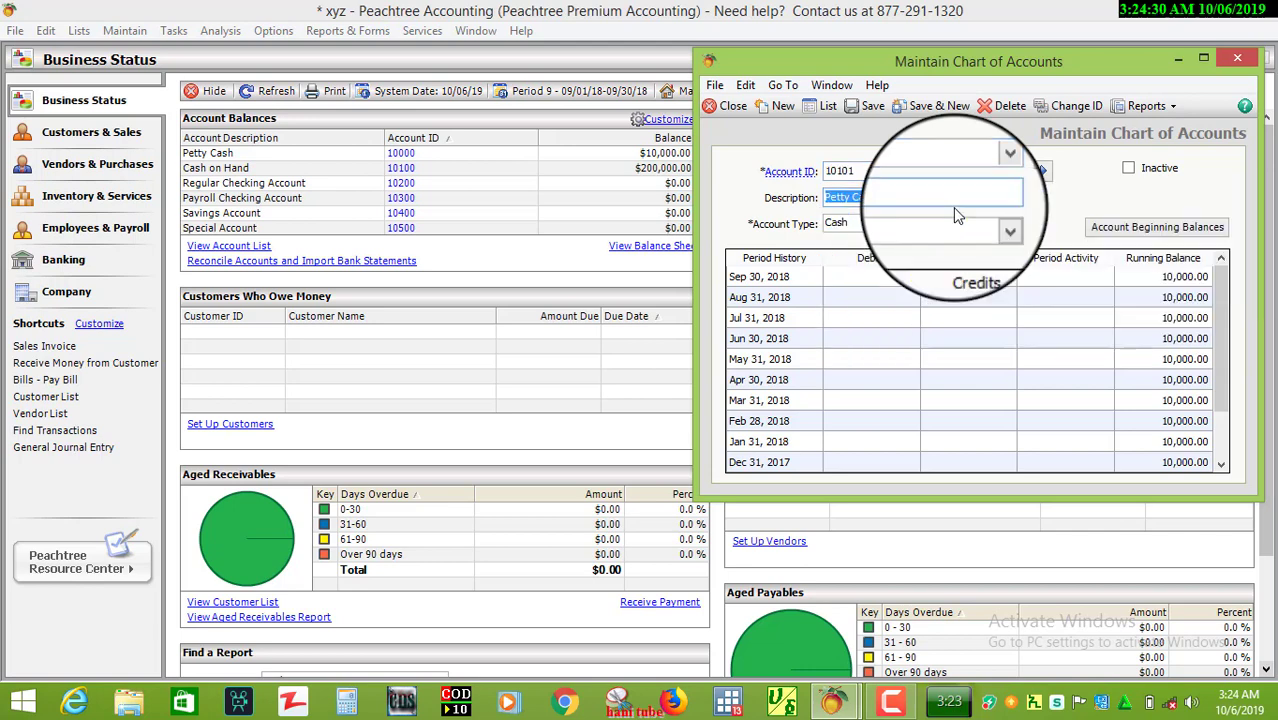
pyautogui.click(1092, 110)
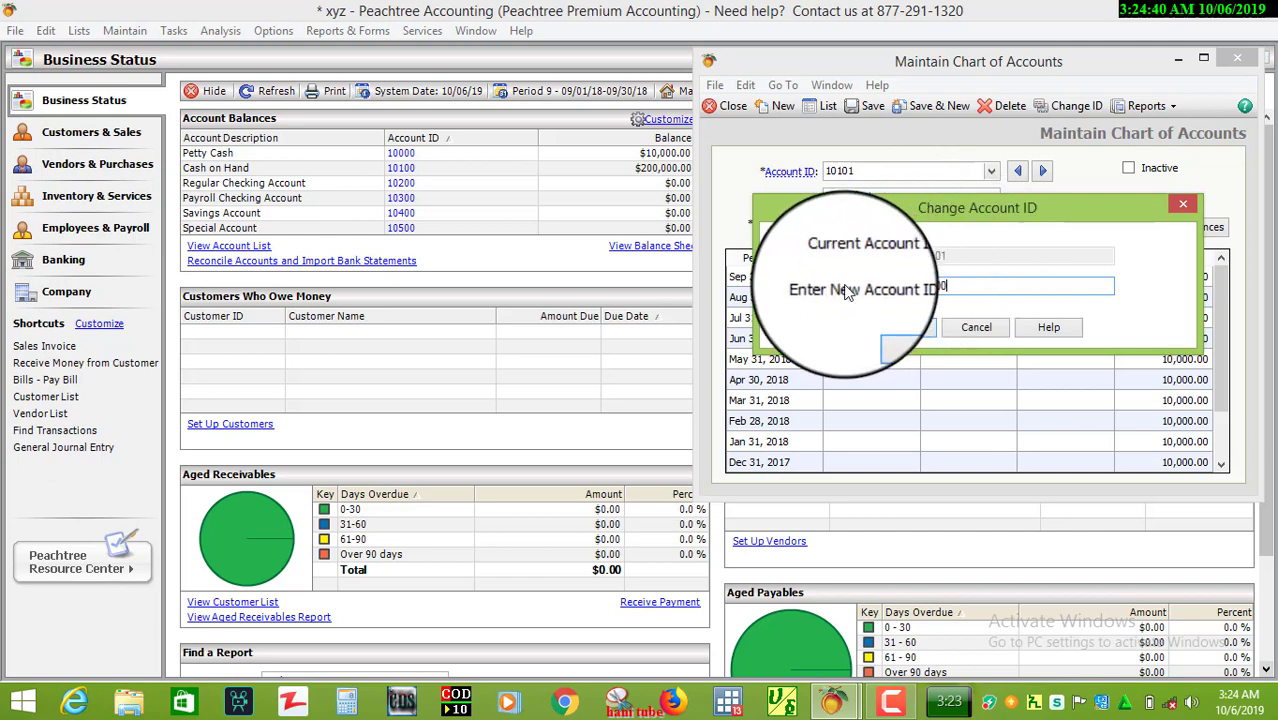
pyautogui.click(903, 335)
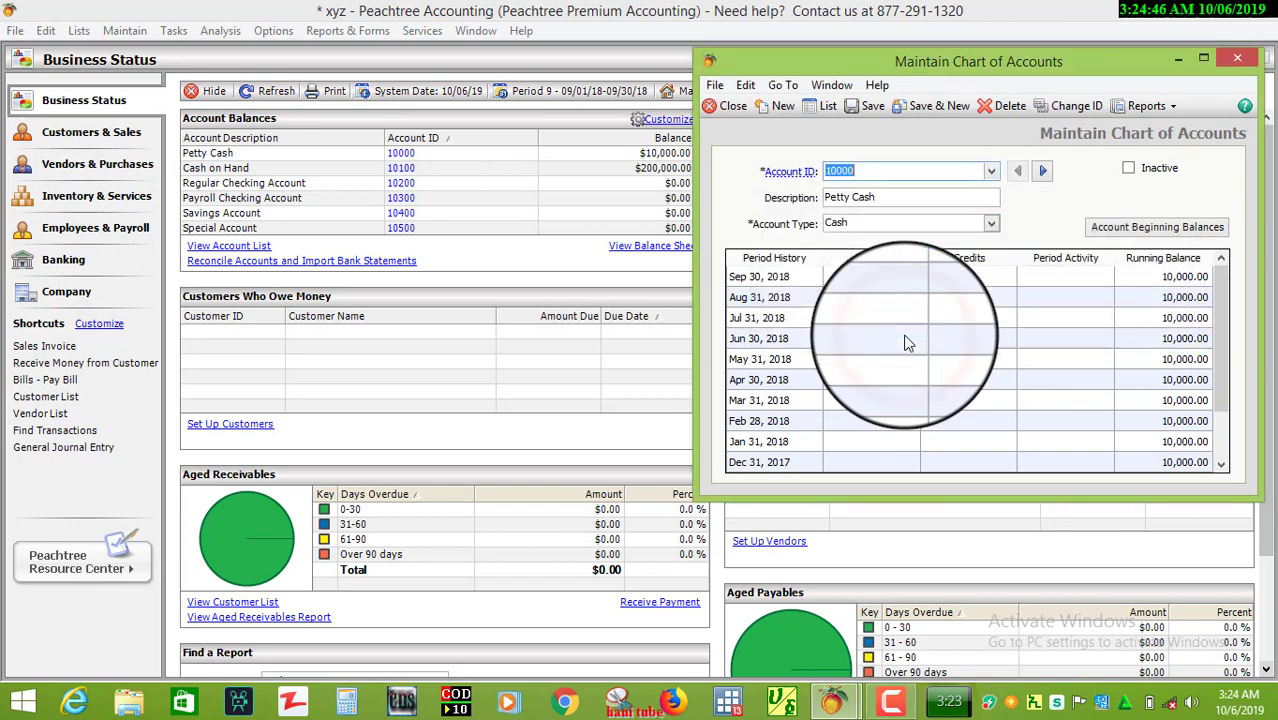
# - Prefix account 10000's description with 'xyz ' to read 'xyz Petty Cash', save, and check the list
pyautogui.click(988, 172)
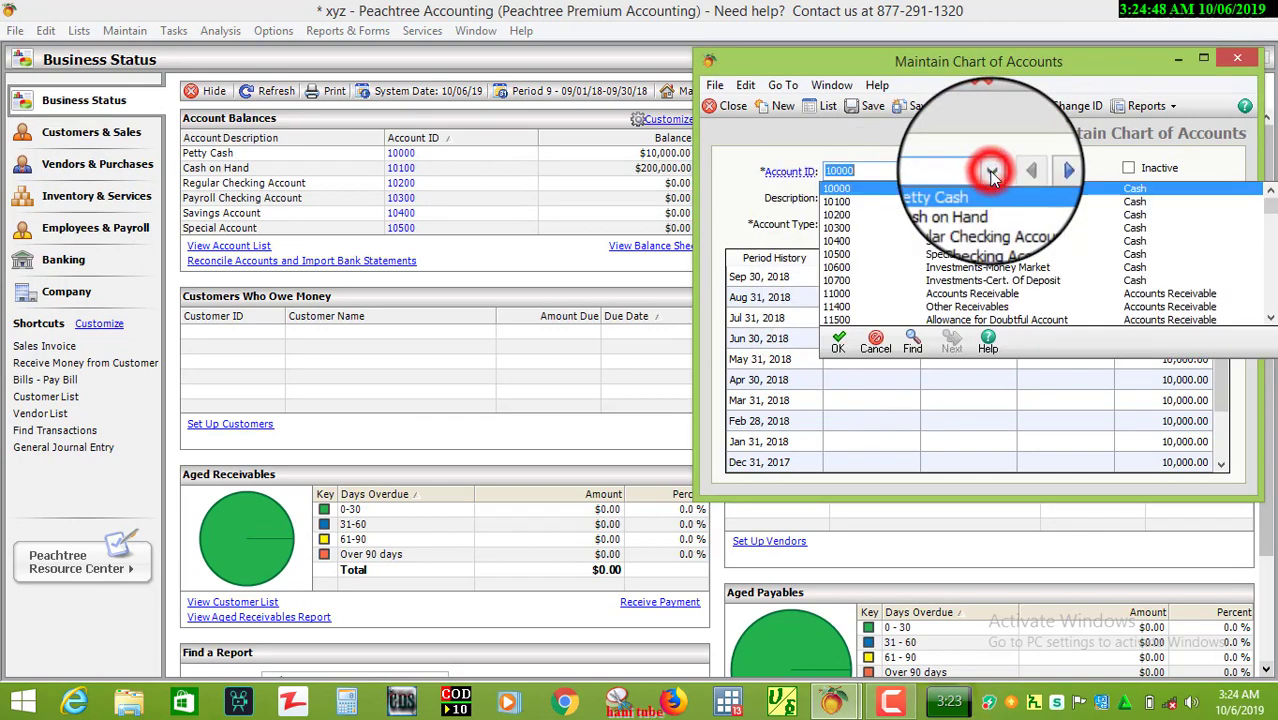
pyautogui.click(993, 175)
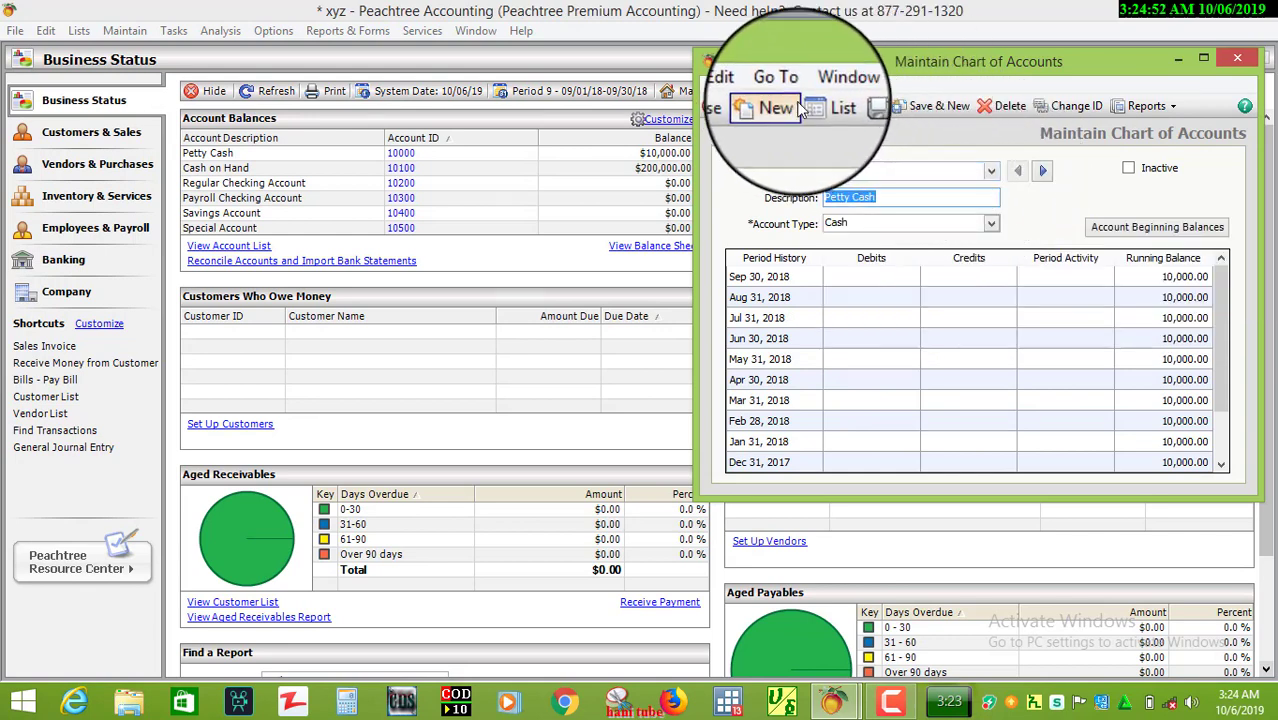
pyautogui.click(855, 108)
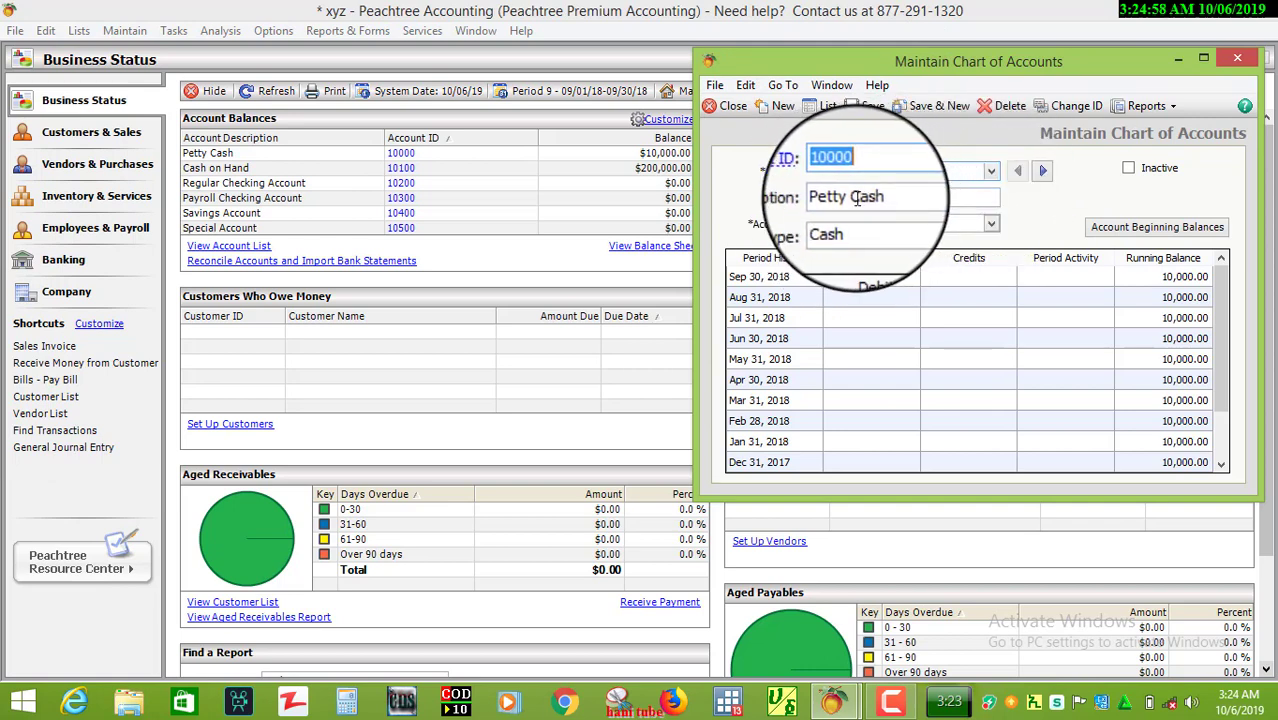
pyautogui.click(826, 196)
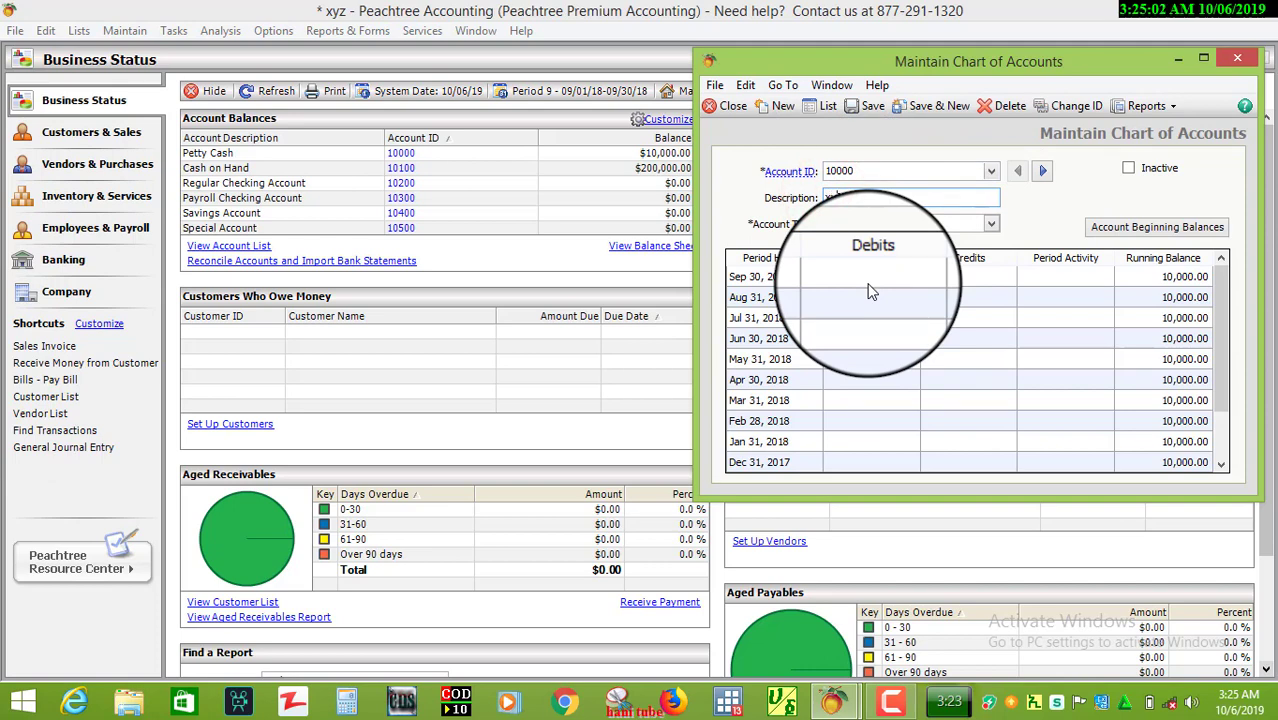
pyautogui.click(872, 108)
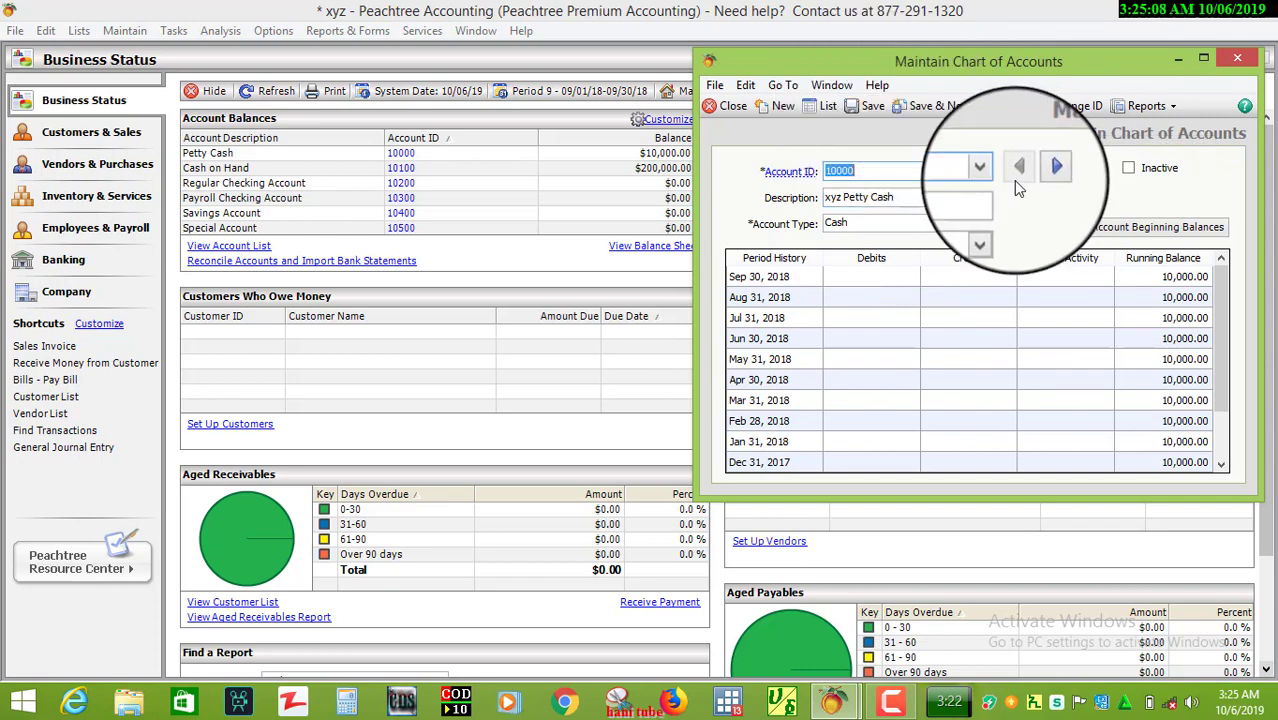
pyautogui.click(991, 172)
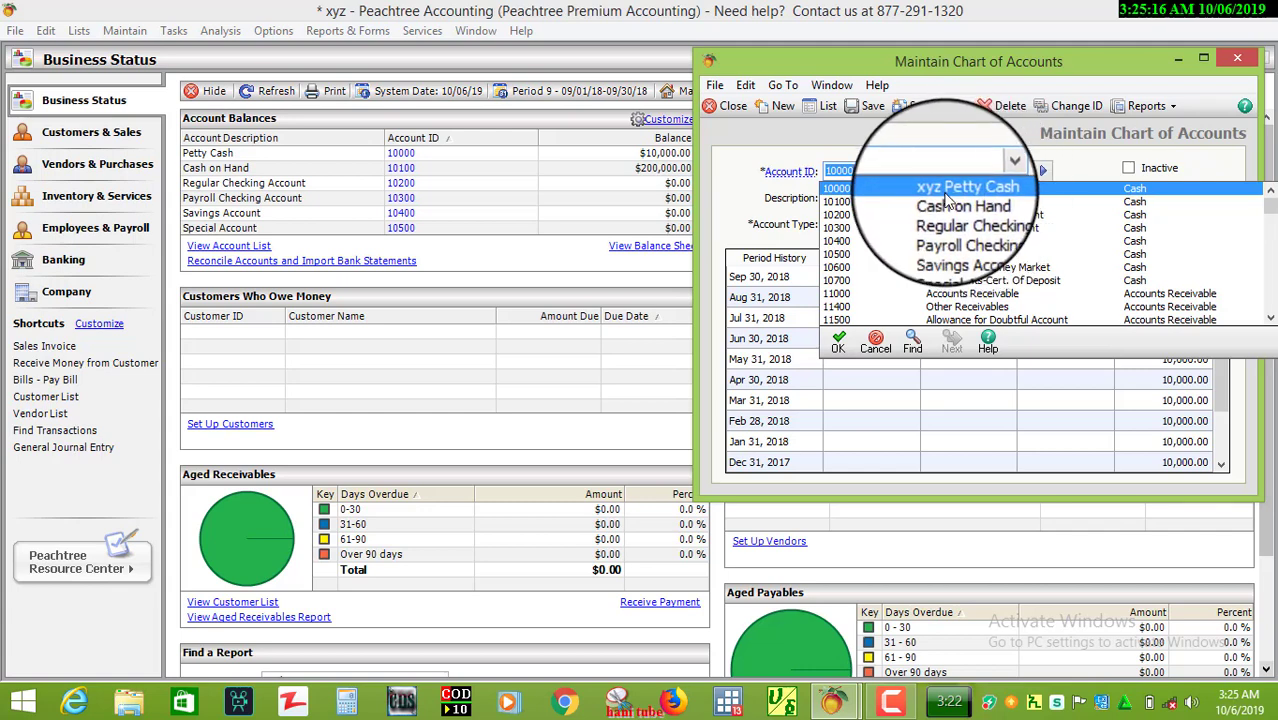
# - Remove 'xyz ' so account 10000 reads 'Petty Cash' again, save, and verify in the list
pyautogui.click(951, 191)
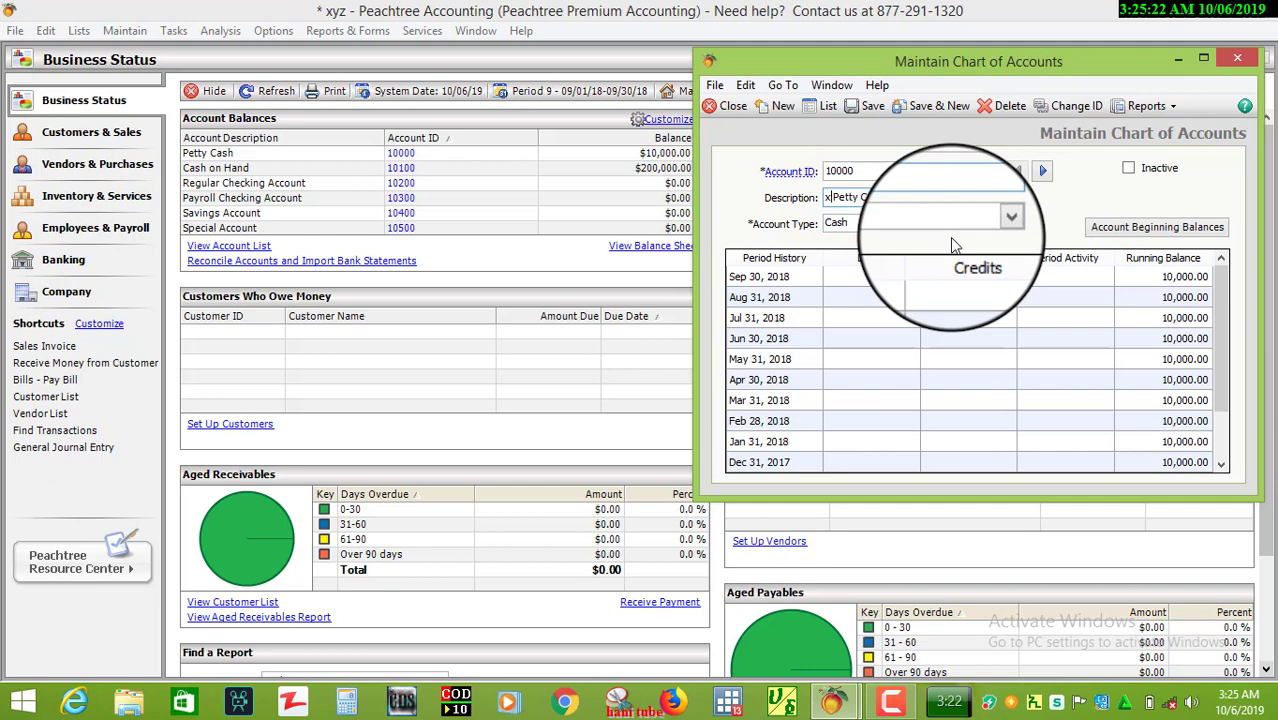
pyautogui.click(863, 107)
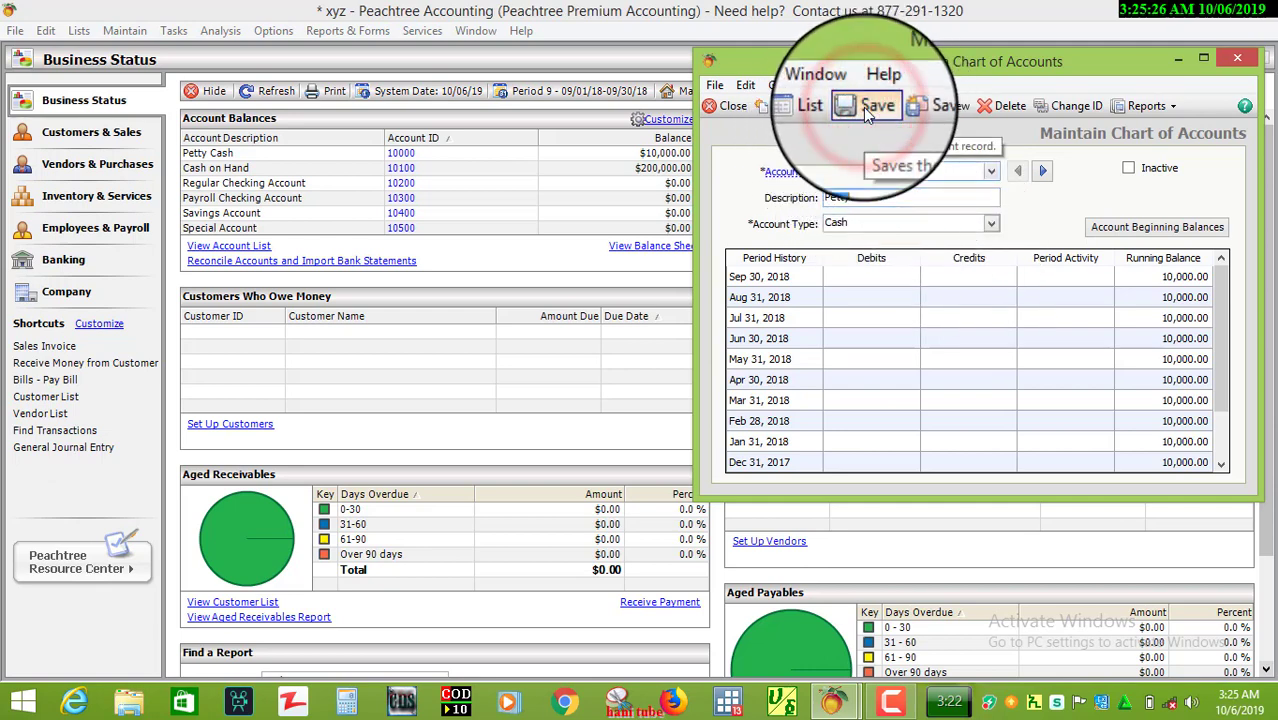
pyautogui.click(991, 172)
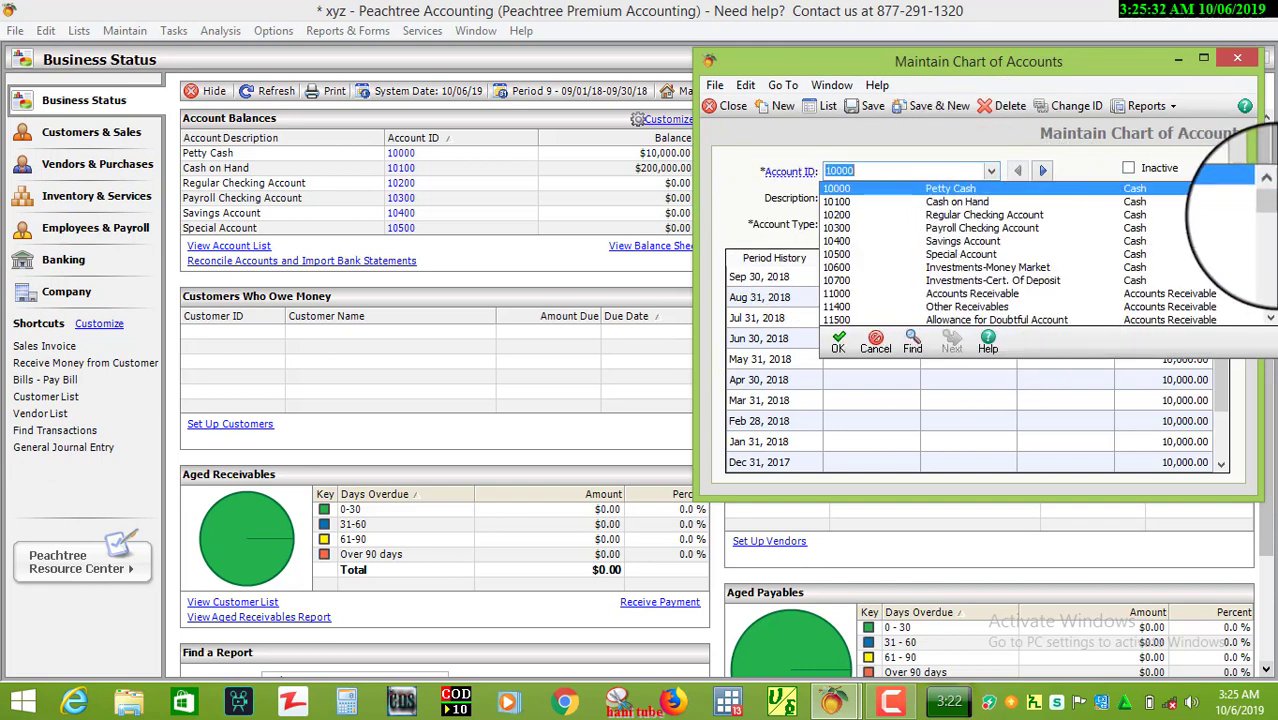
# - Scroll the account list and load 15100 Equipment, a Fixed Assets account with 90,000.00 balance
pyautogui.click(1270, 268)
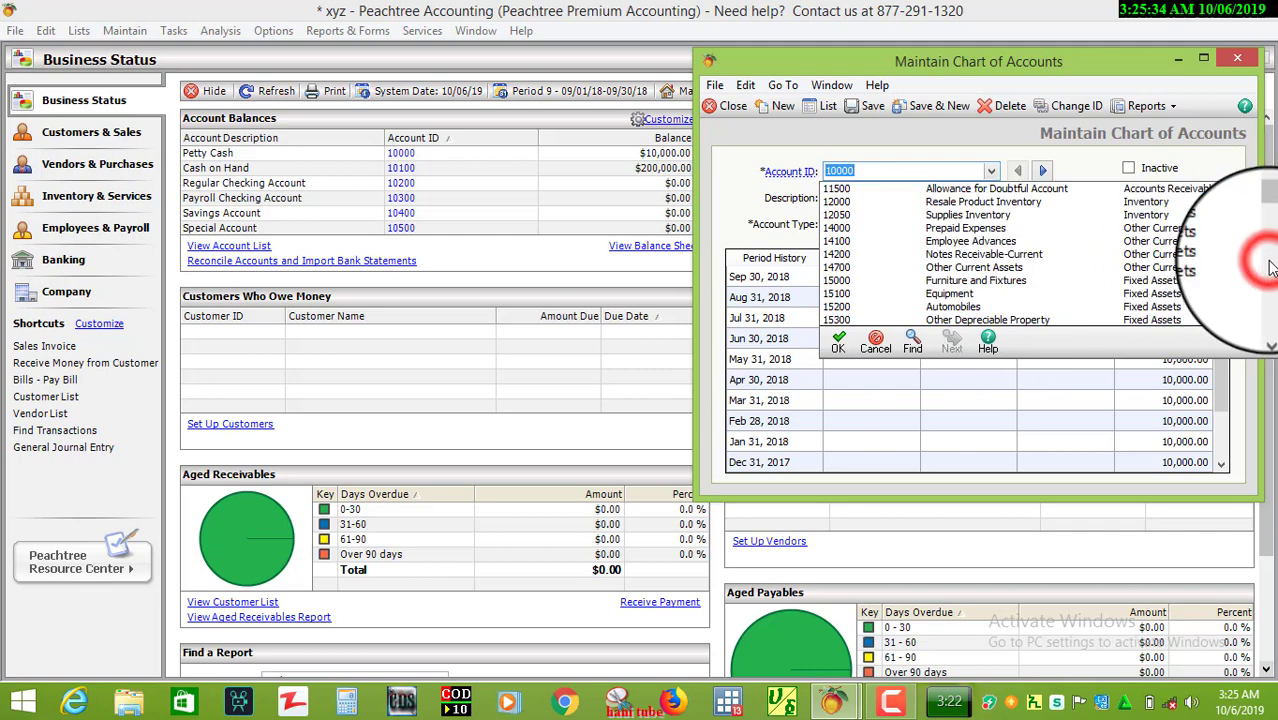
pyautogui.click(1270, 268)
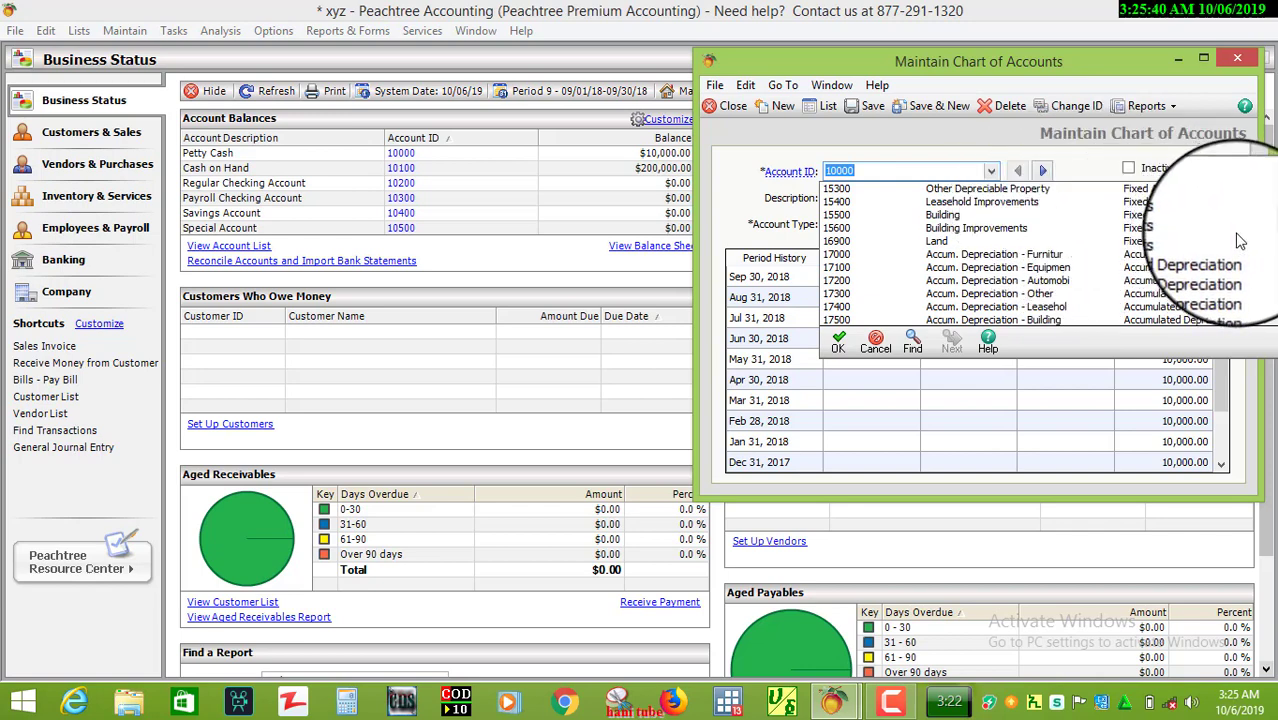
pyautogui.click(1268, 207)
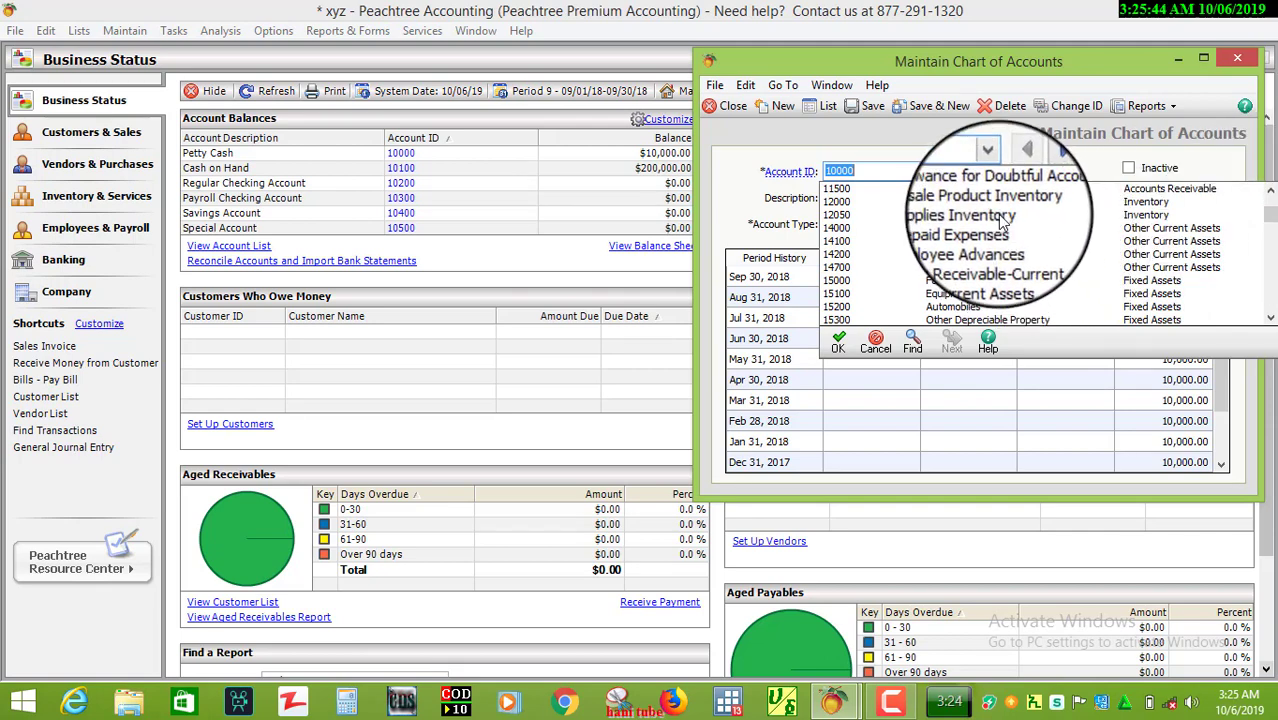
pyautogui.click(961, 296)
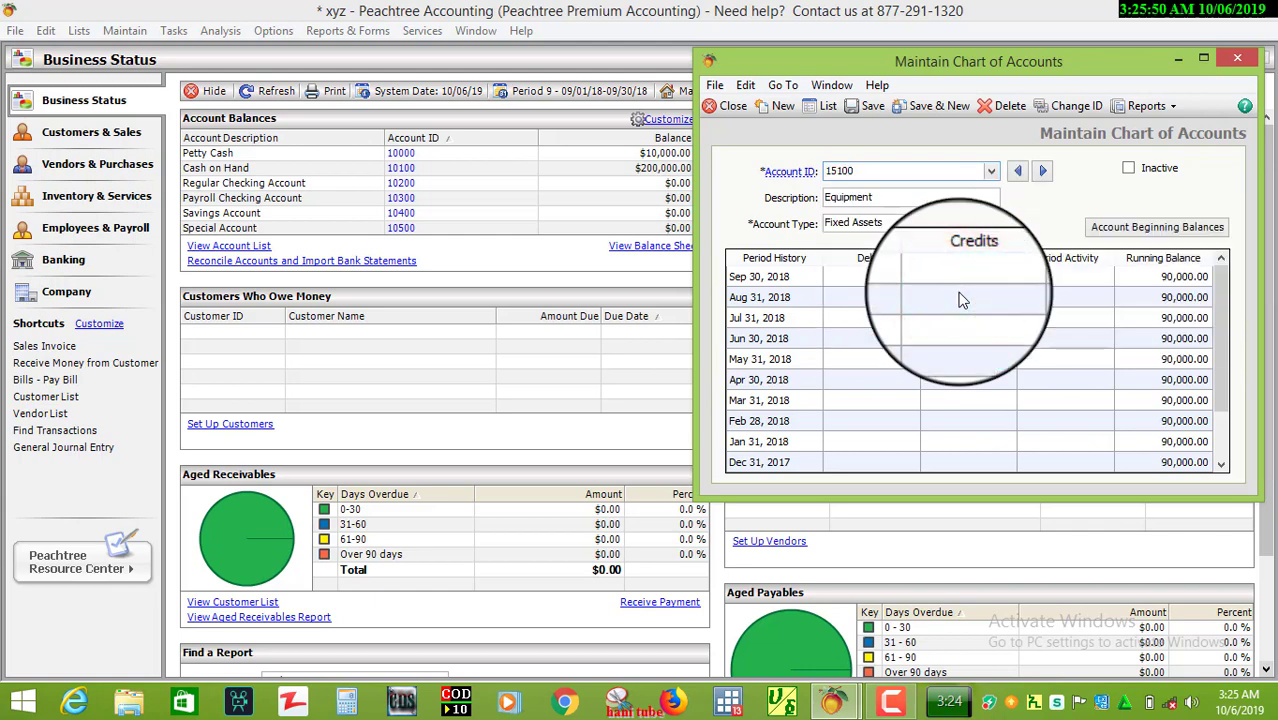